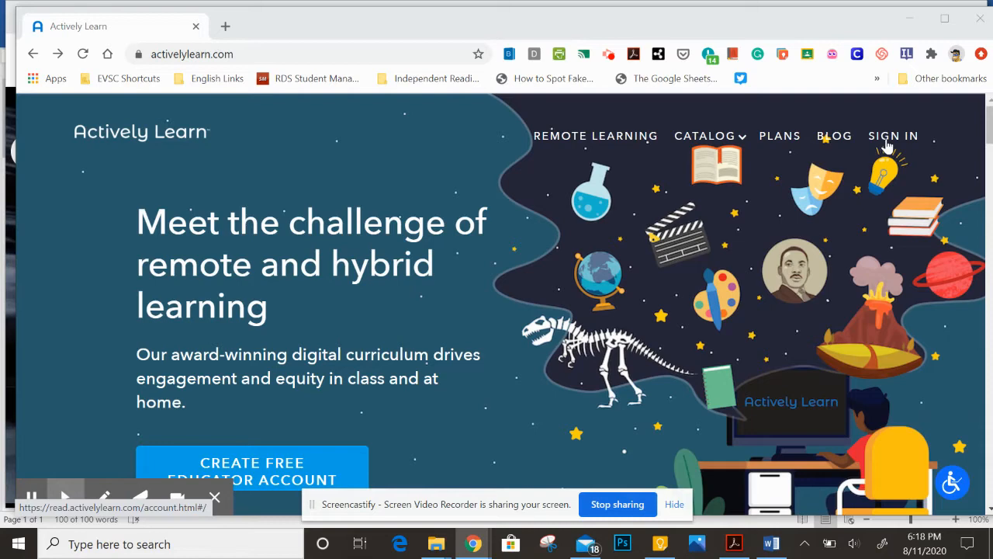
Sign in to Actively Learn and open the class assignment "Student Guide: 5 tips for online learning".
click(889, 145)
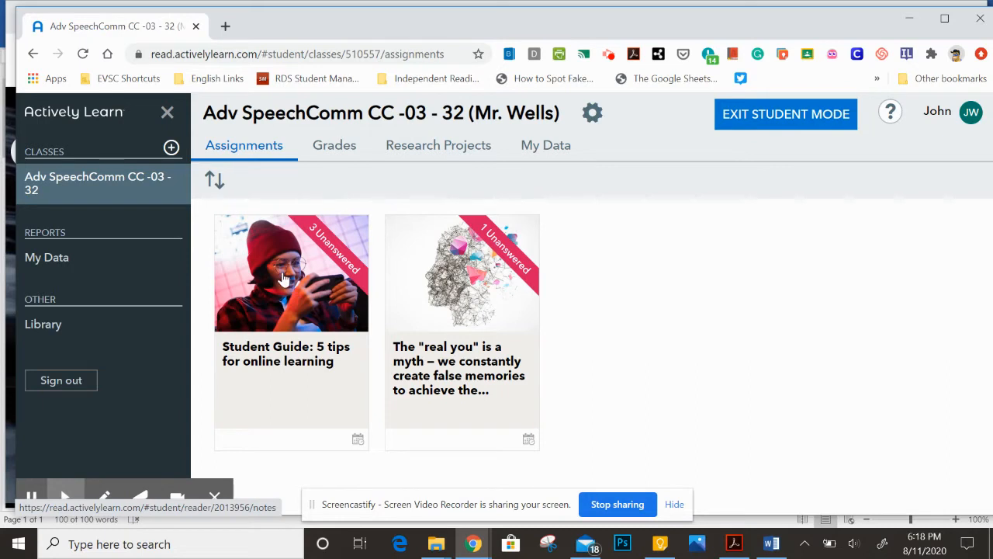
mouse_move(349, 264)
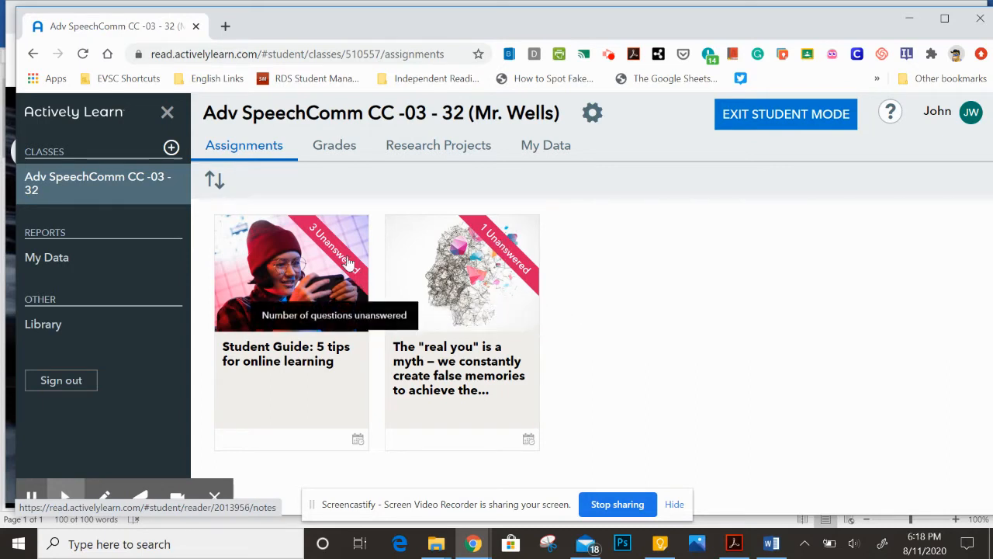
click(268, 272)
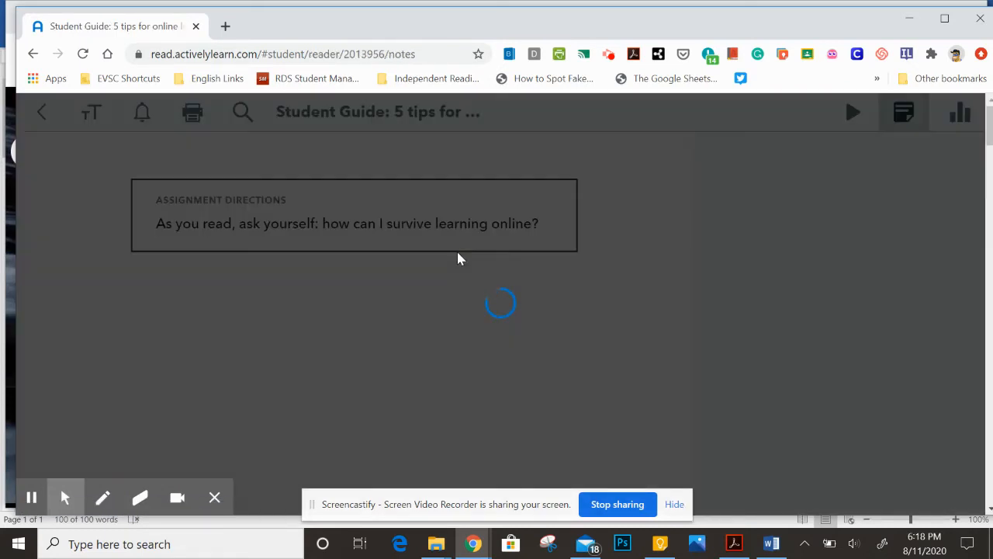
Look through the assignment's opening sections, examining the Question 1 poll and Question 2's feedback, explanation and answer choices.
scroll(423, 252, down, 5)
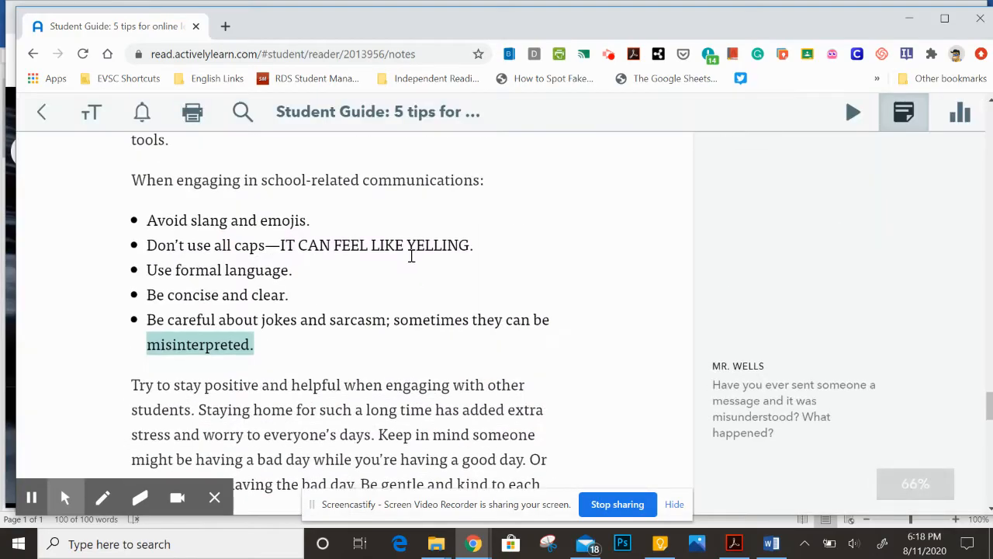
scroll(411, 256, up, 15)
scroll(423, 227, up, 5)
scroll(350, 229, down, 2)
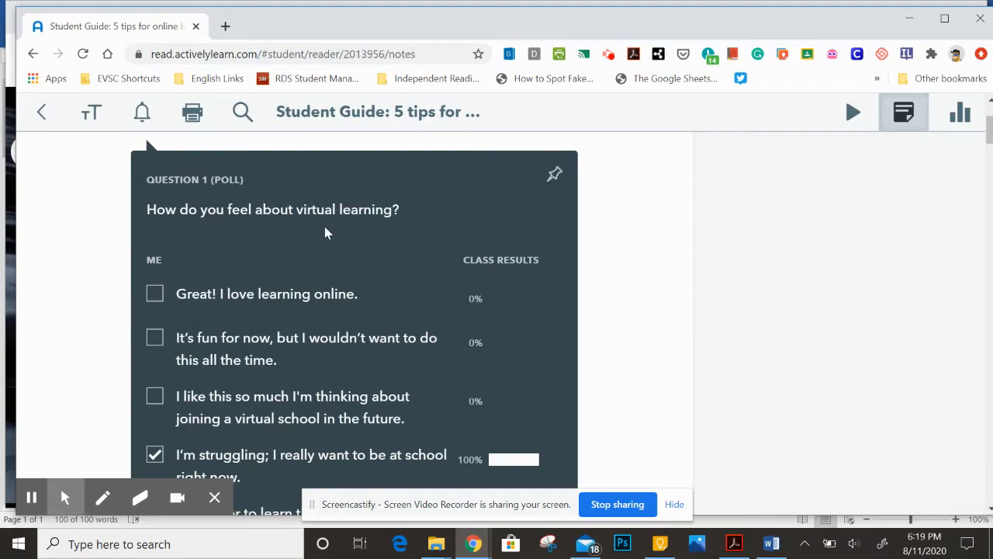
scroll(326, 232, down, 9)
scroll(325, 229, down, 15)
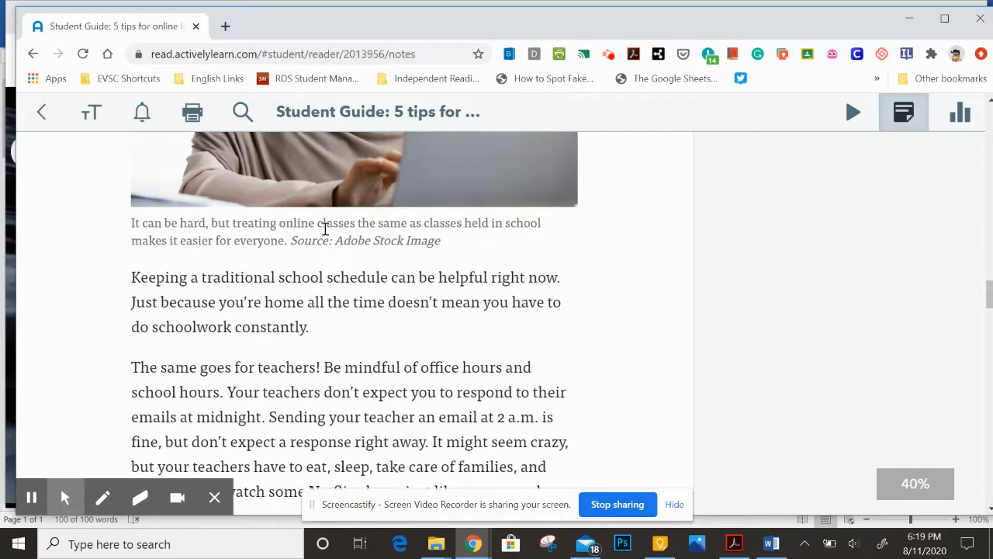
scroll(325, 229, down, 7)
scroll(326, 233, up, 2)
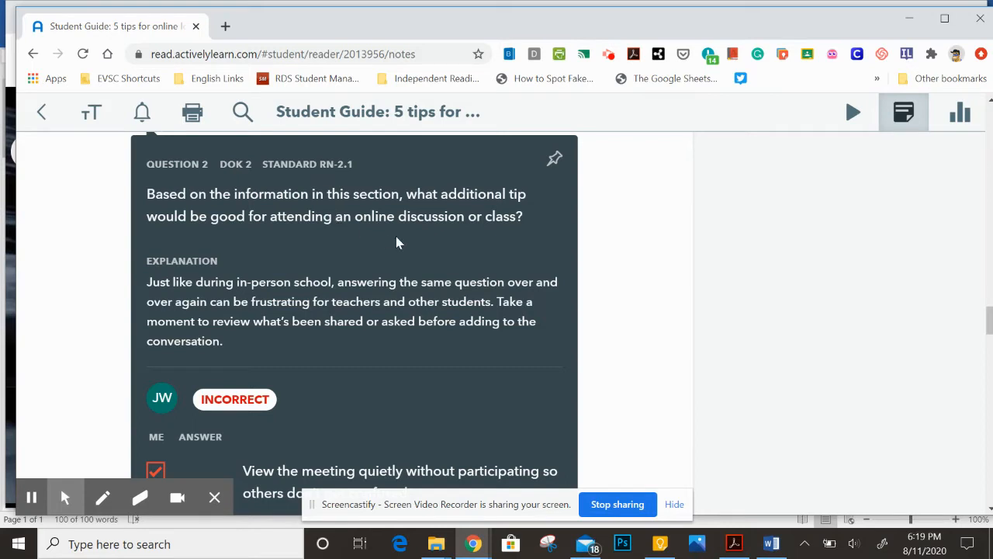
scroll(344, 330, down, 2)
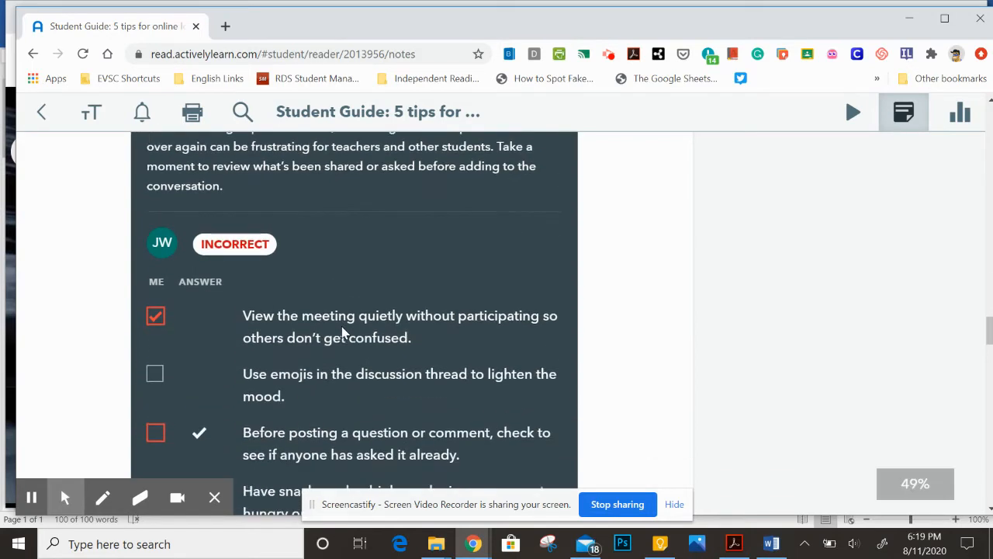
scroll(344, 329, down, 1)
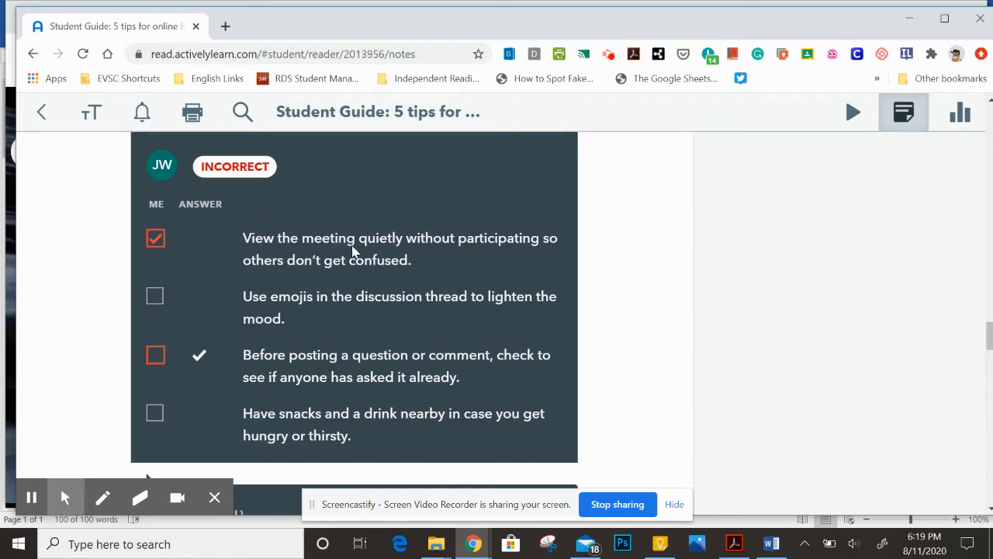
scroll(354, 259, up, 3)
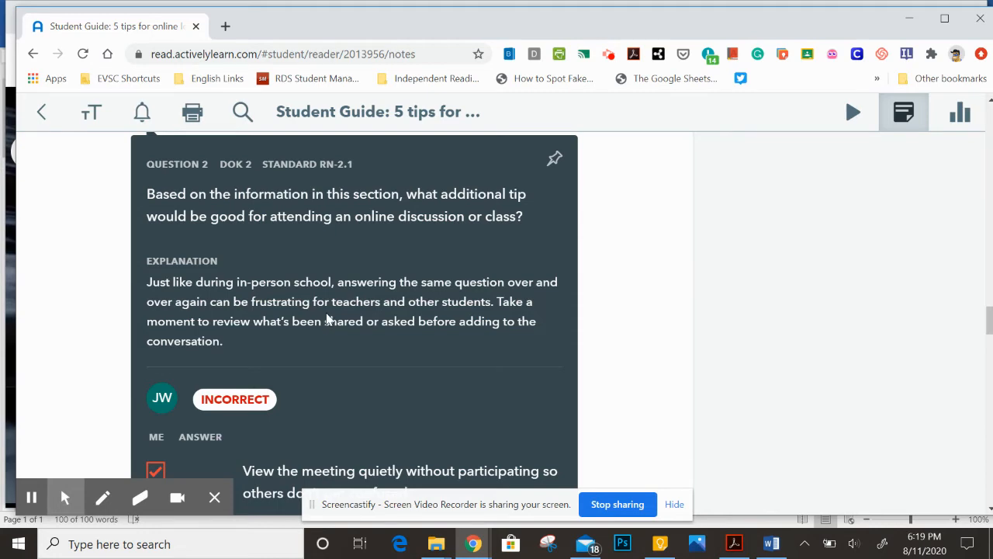
Answer Question 4 about the student's email with "Shorten the length of the email." and submit it.
scroll(327, 319, down, 10)
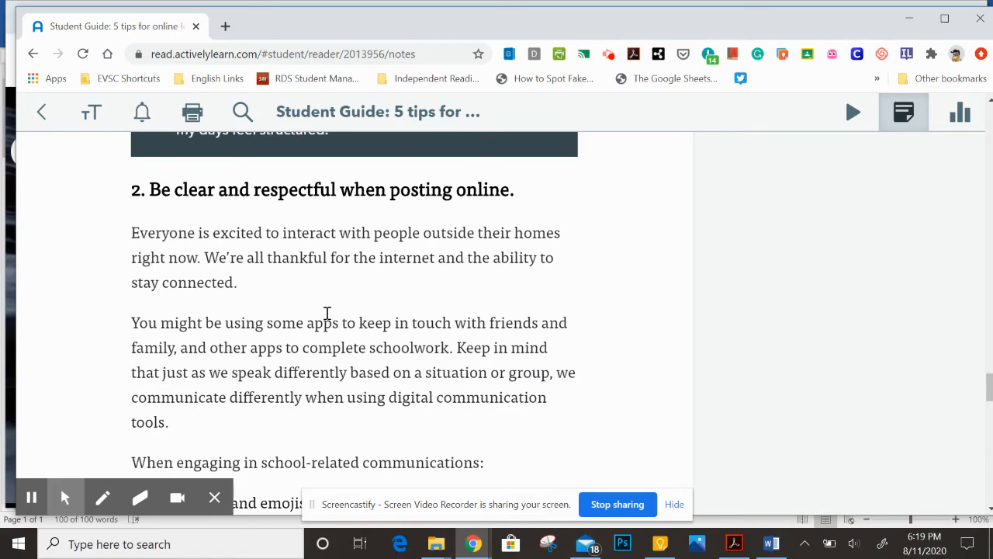
scroll(326, 313, down, 15)
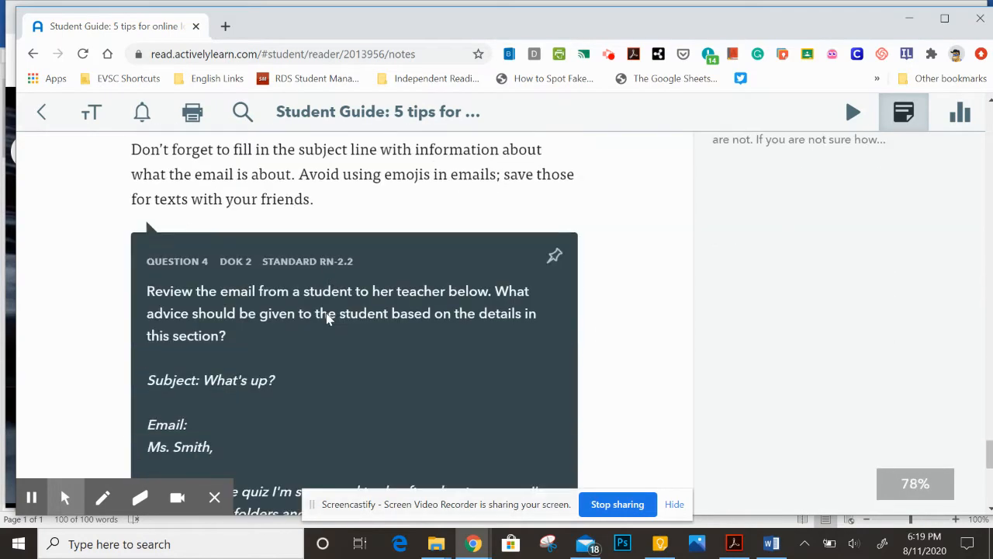
scroll(326, 319, down, 8)
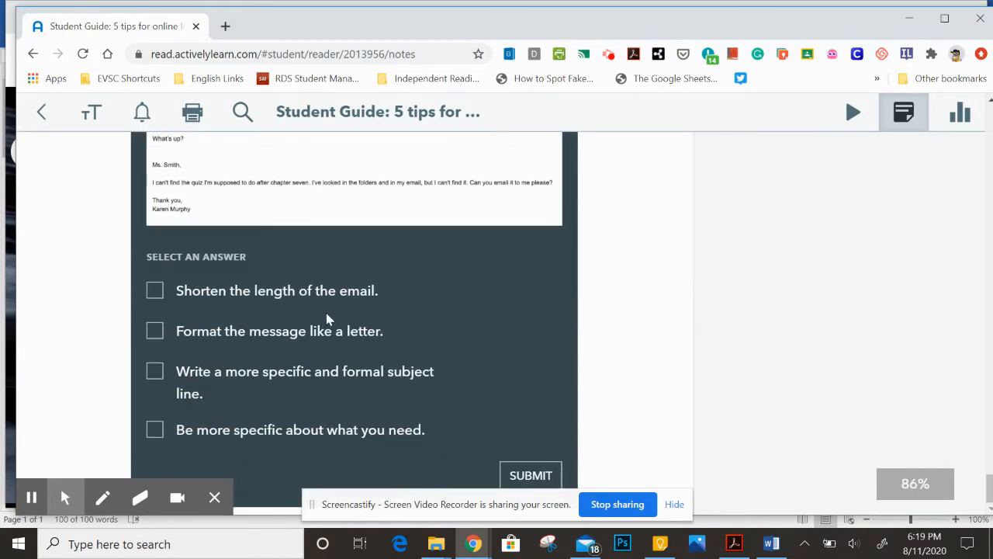
scroll(327, 319, up, 8)
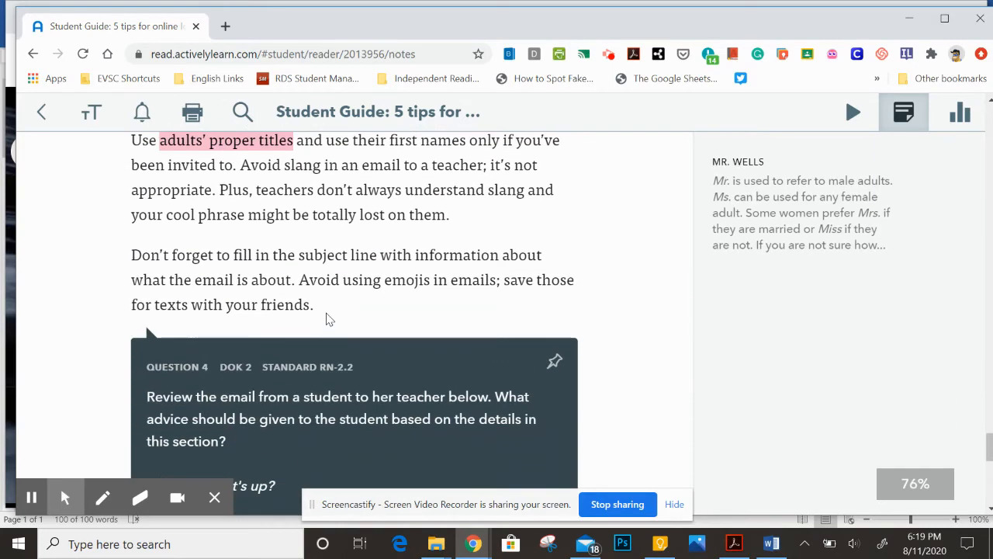
scroll(326, 318, down, 2)
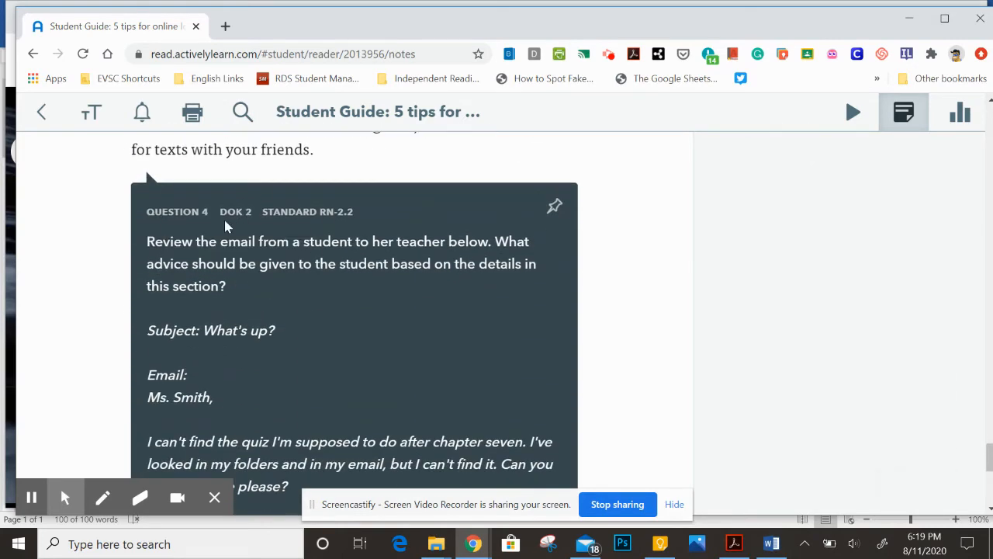
scroll(333, 267, down, 5)
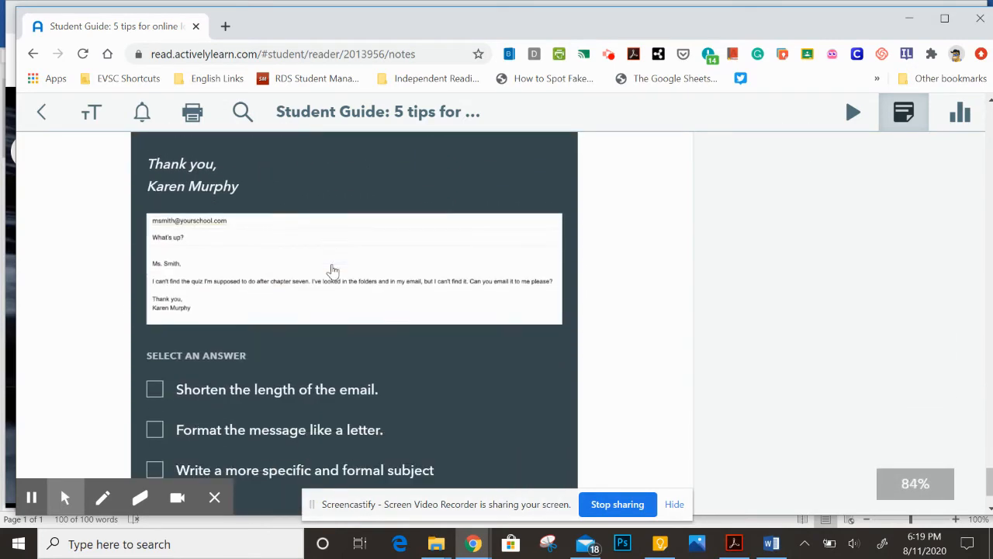
scroll(331, 270, down, 1)
click(277, 292)
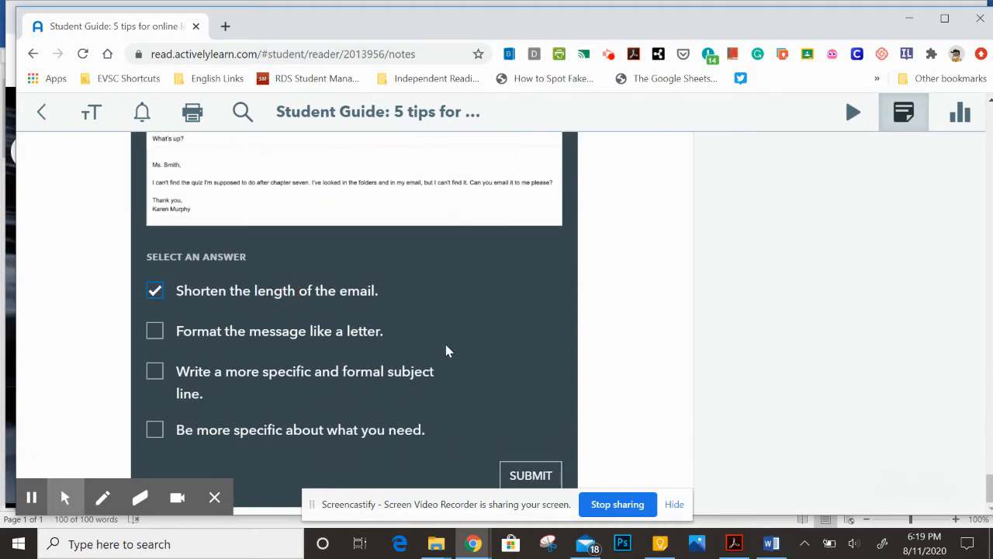
click(511, 473)
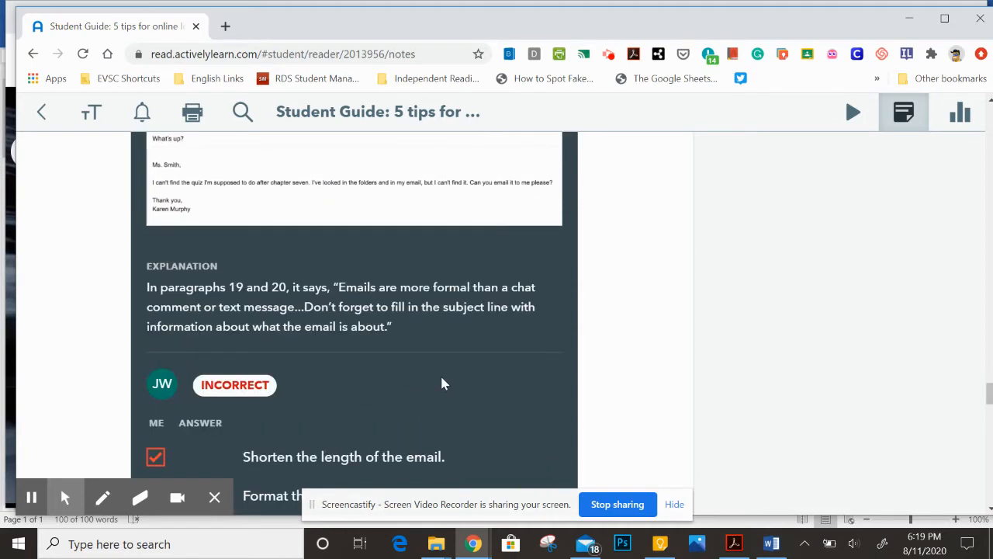
Review the Question 4 feedback and the remaining tips through tip 5, returning to the section on writing emails.
scroll(442, 384, down, 3)
scroll(302, 276, down, 2)
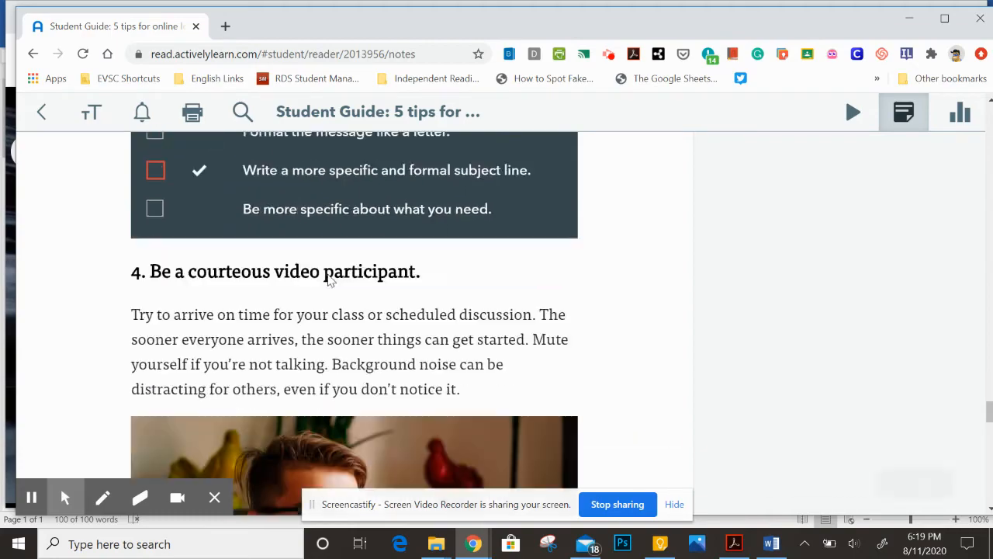
scroll(329, 281, down, 15)
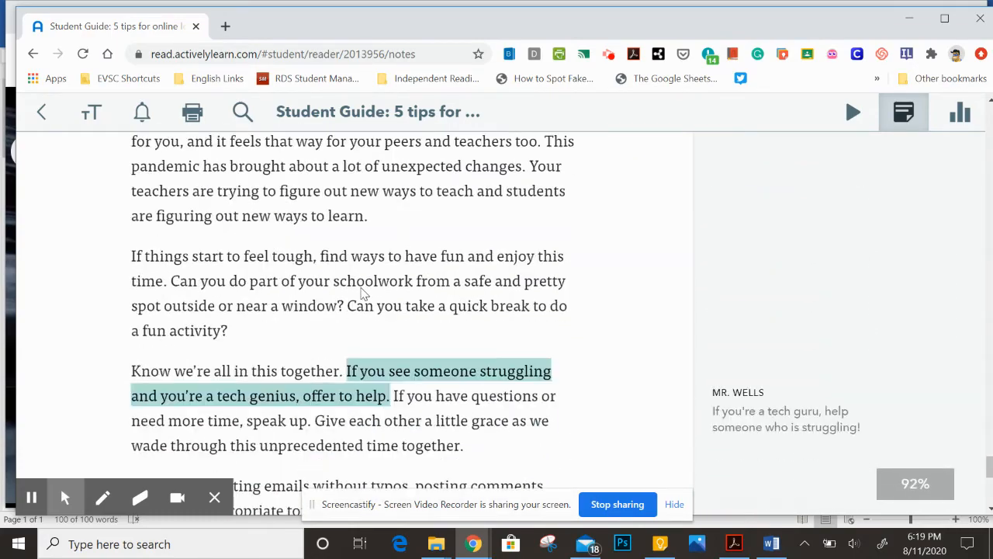
scroll(361, 294, down, 4)
scroll(357, 293, up, 20)
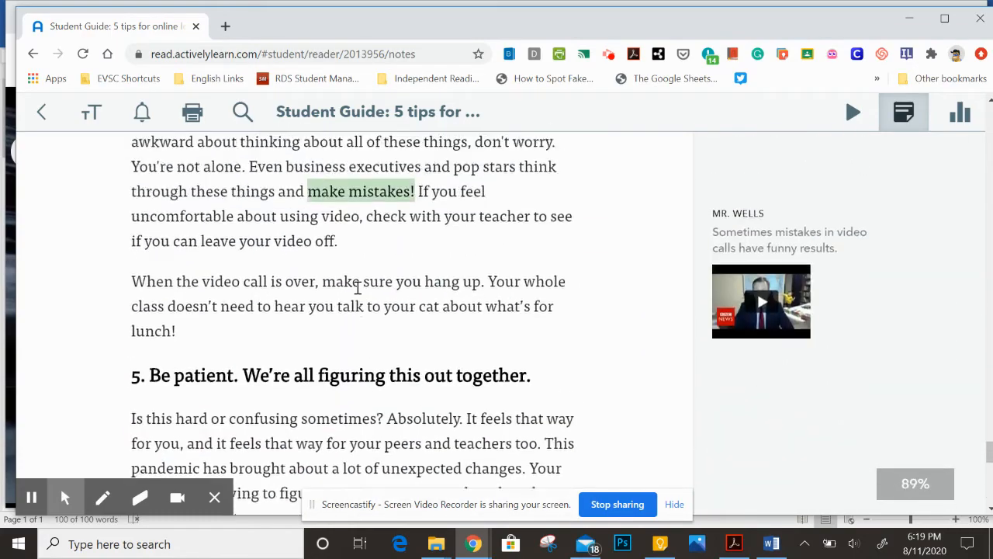
scroll(357, 294, up, 3)
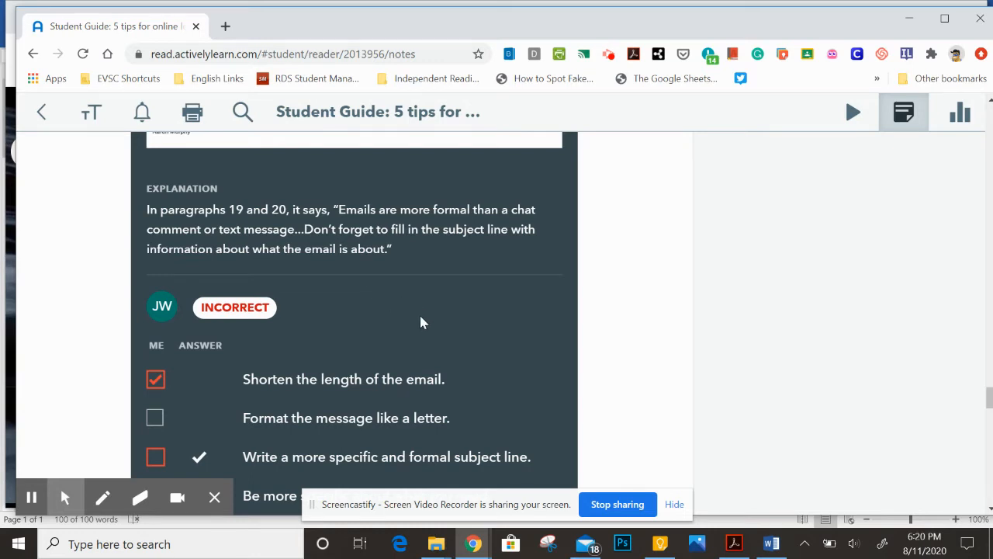
scroll(421, 323, up, 10)
scroll(427, 311, down, 2)
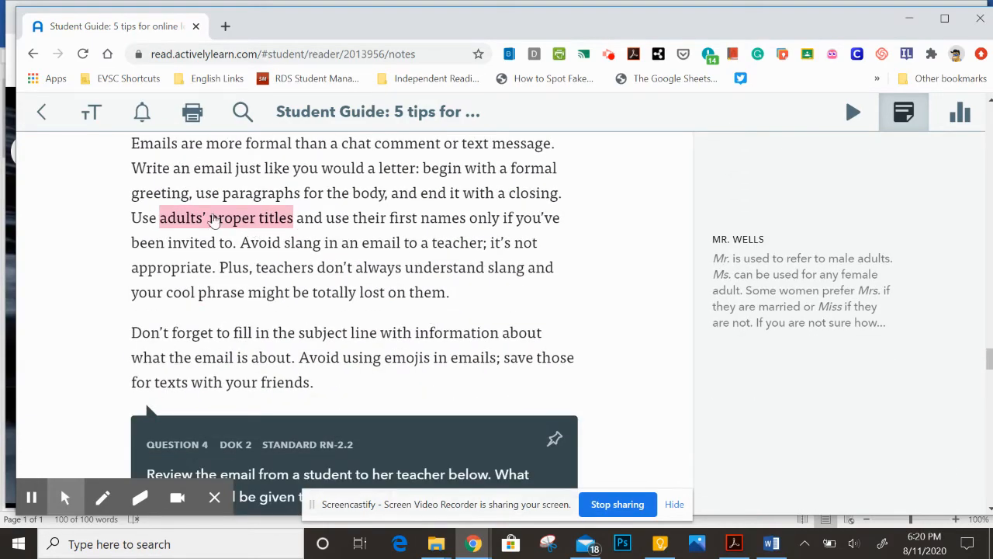
View the teacher notes on the highlights "misinterpreted." and "adults' proper titles", activating the first note's reply field.
scroll(344, 243, up, 2)
scroll(344, 243, up, 3)
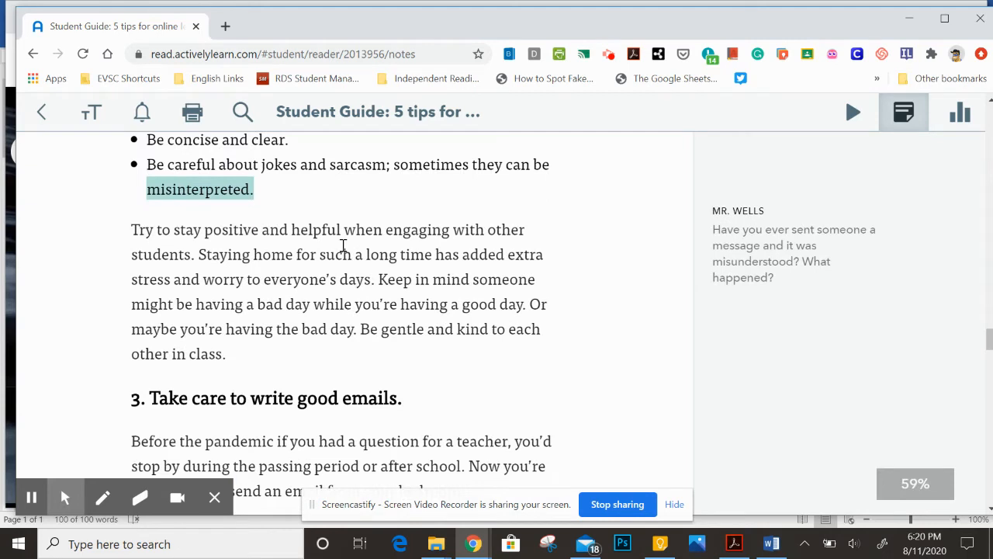
click(224, 266)
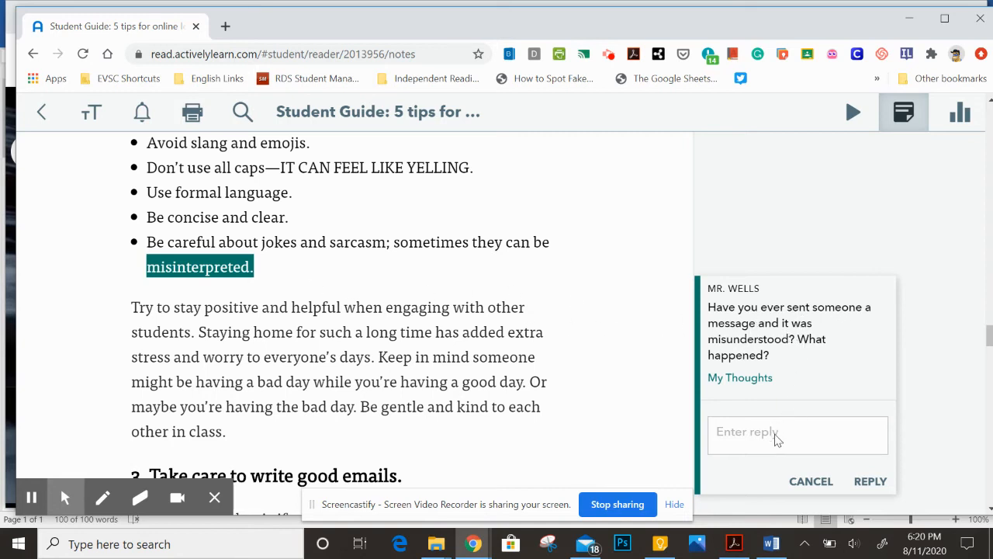
click(749, 437)
scroll(481, 257, down, 4)
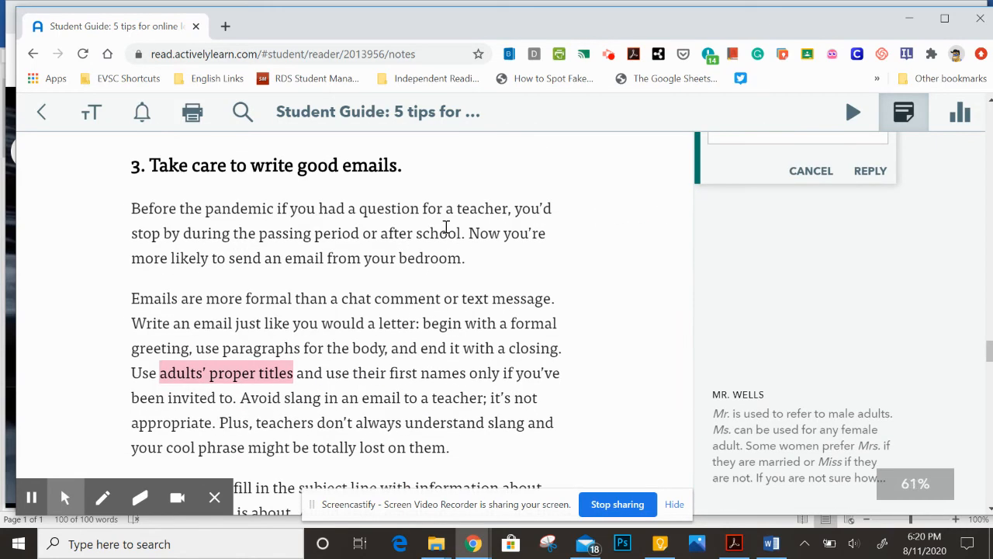
click(247, 376)
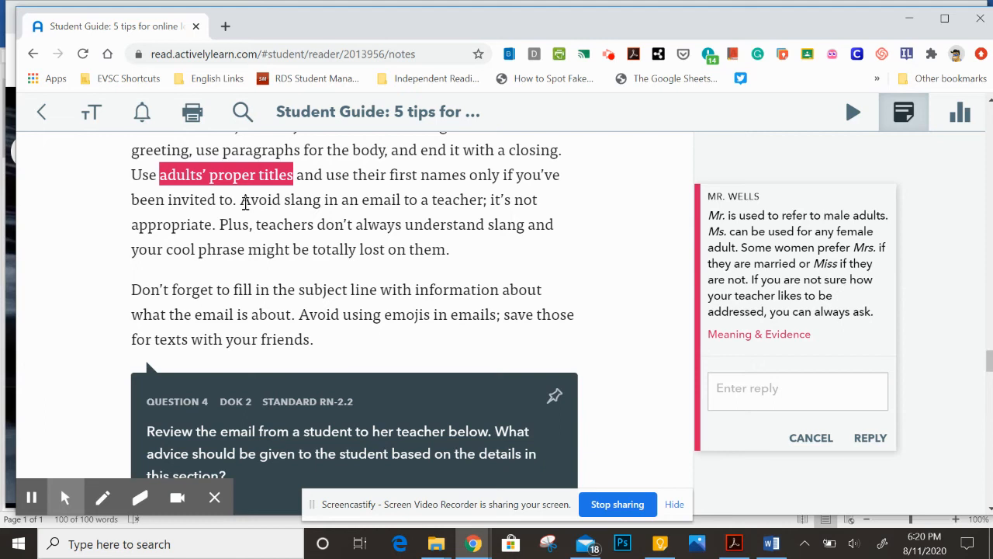
Highlight the phrase "Avoid slang in an email to a teacher;" and start an empty note on it.
drag(243, 203, 487, 203)
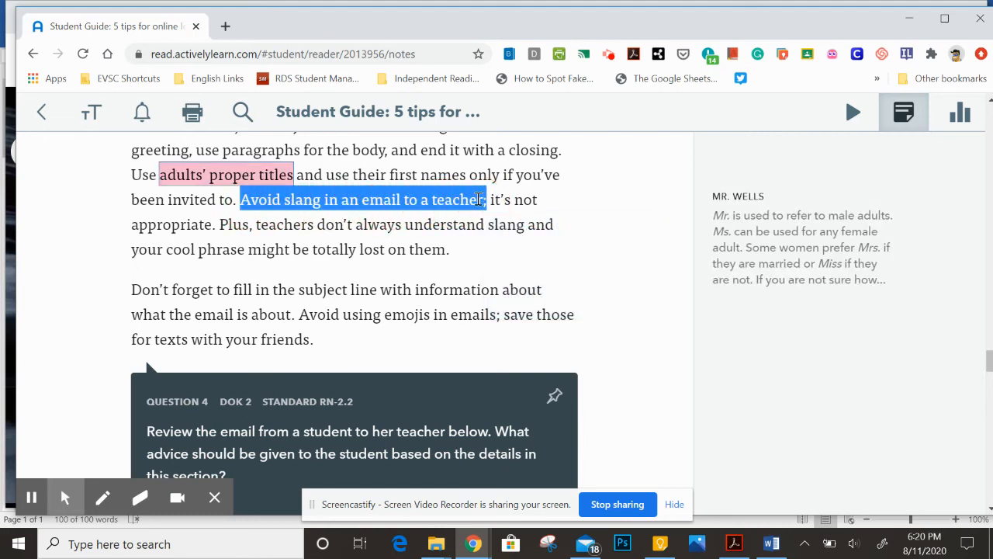
right_click(467, 200)
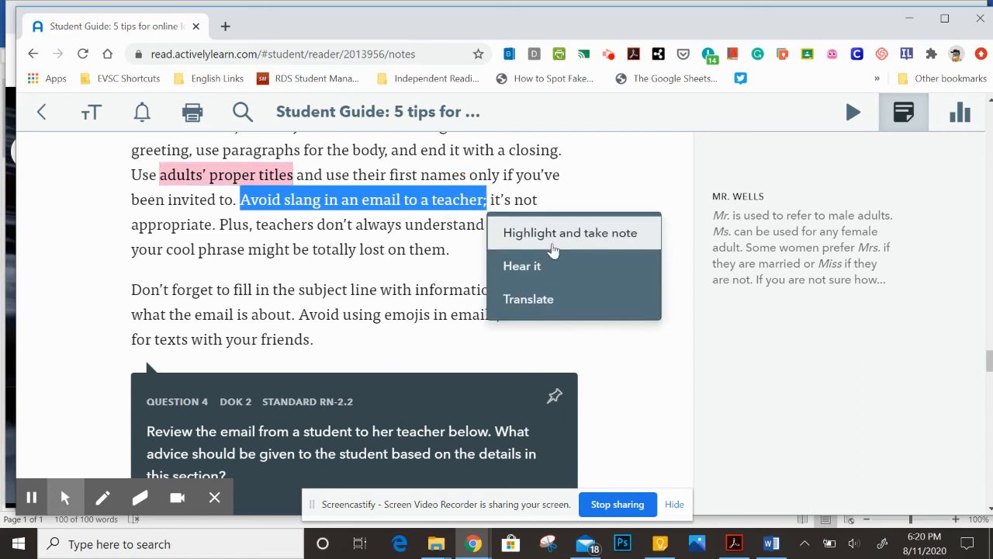
click(556, 243)
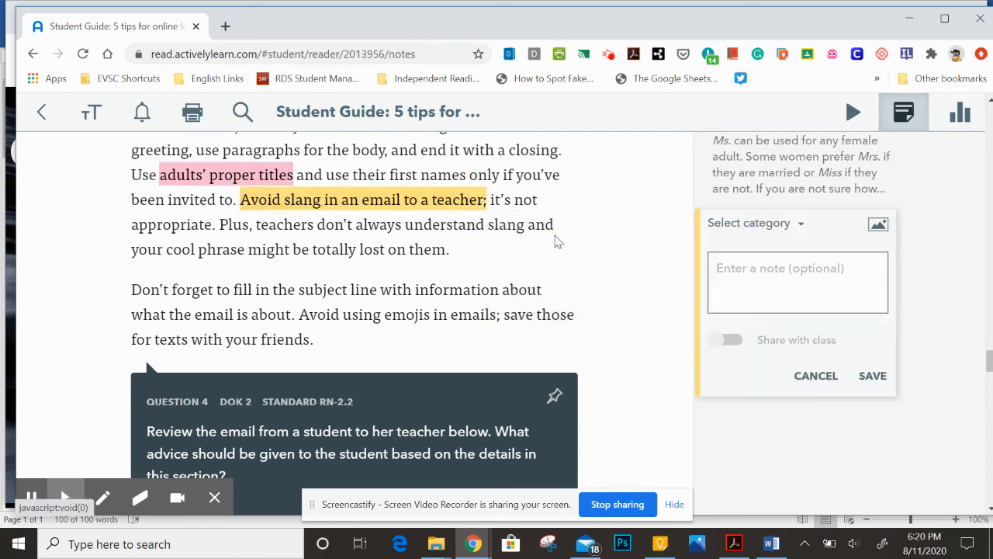
click(743, 271)
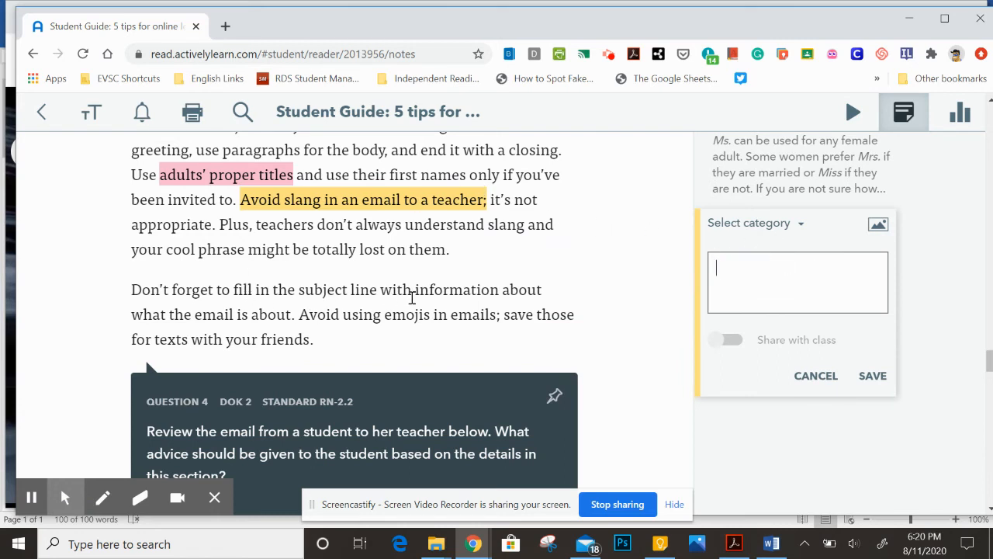
Look up the definition of the word "information" in the paragraph about email subject lines.
drag(416, 291, 489, 283)
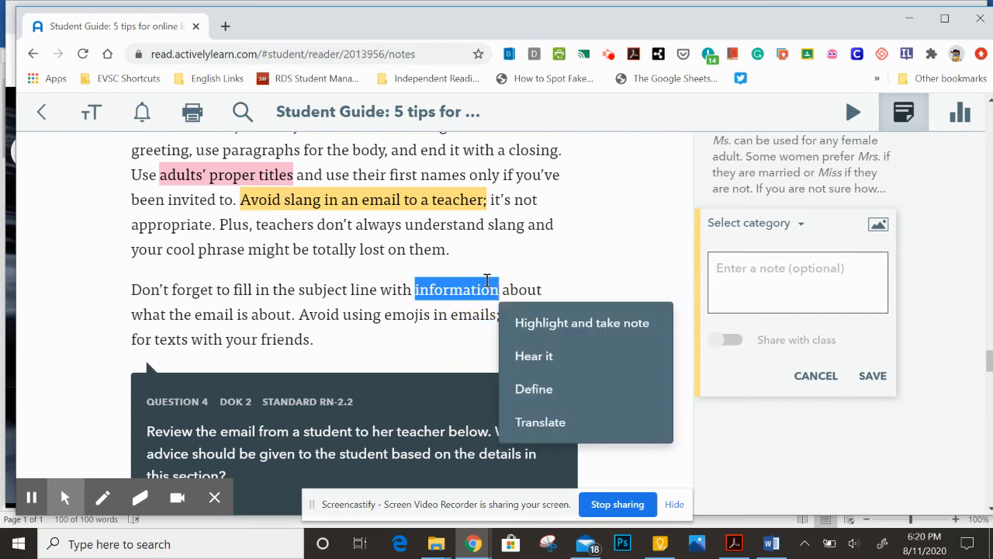
click(534, 395)
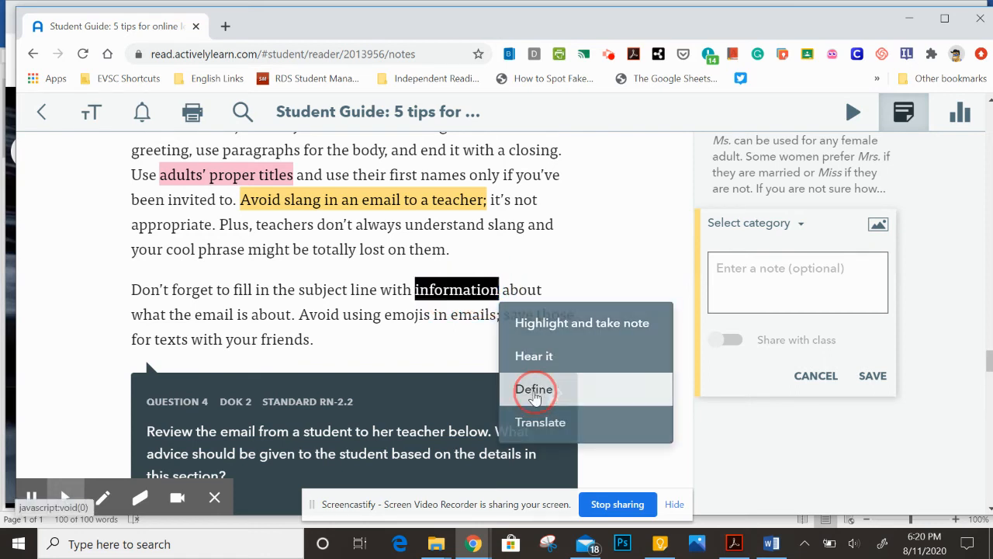